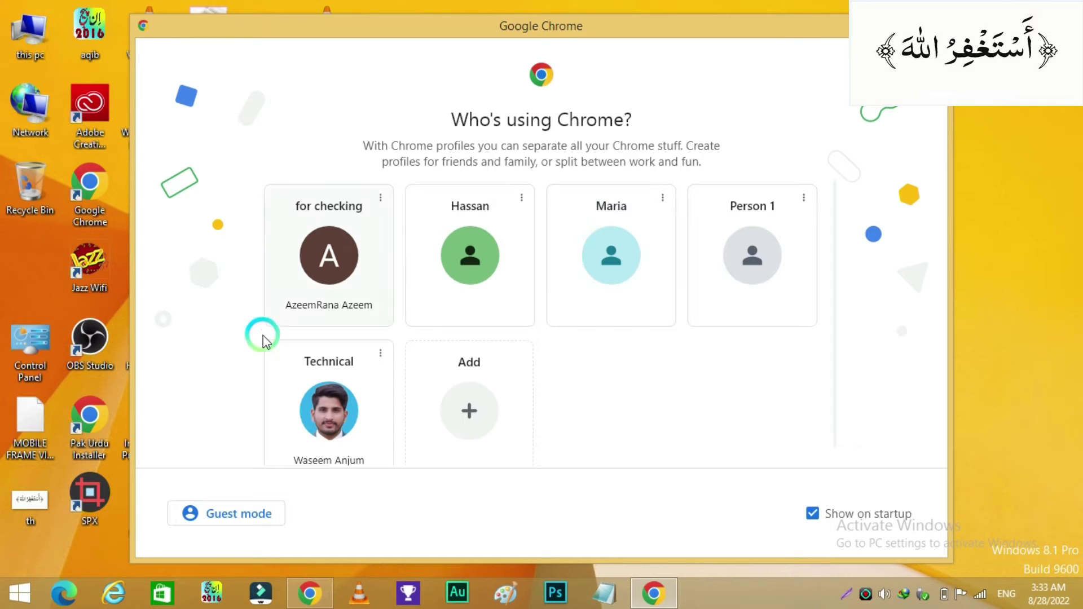
# Search the web for 'create gmail account' in the Technical Chrome profile.
pyautogui.click(323, 422)
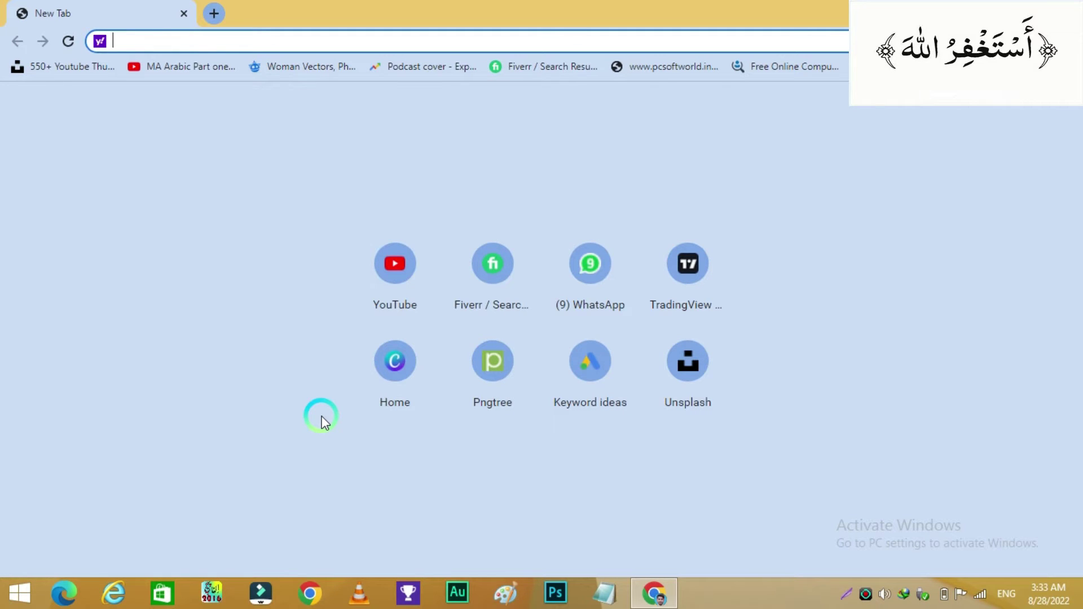
pyautogui.write('gmai')
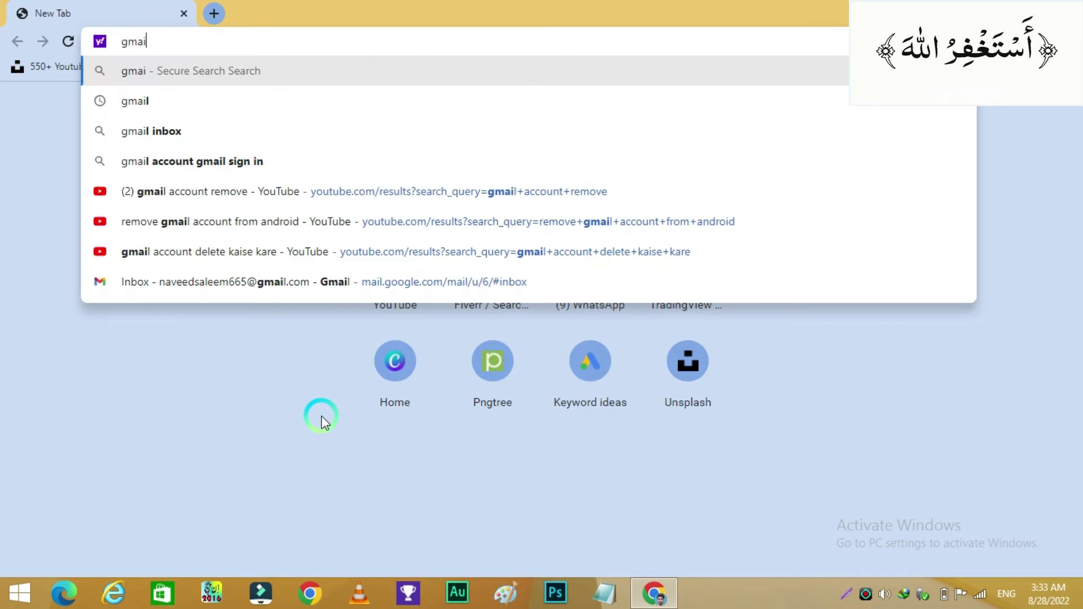
pyautogui.write('l acc')
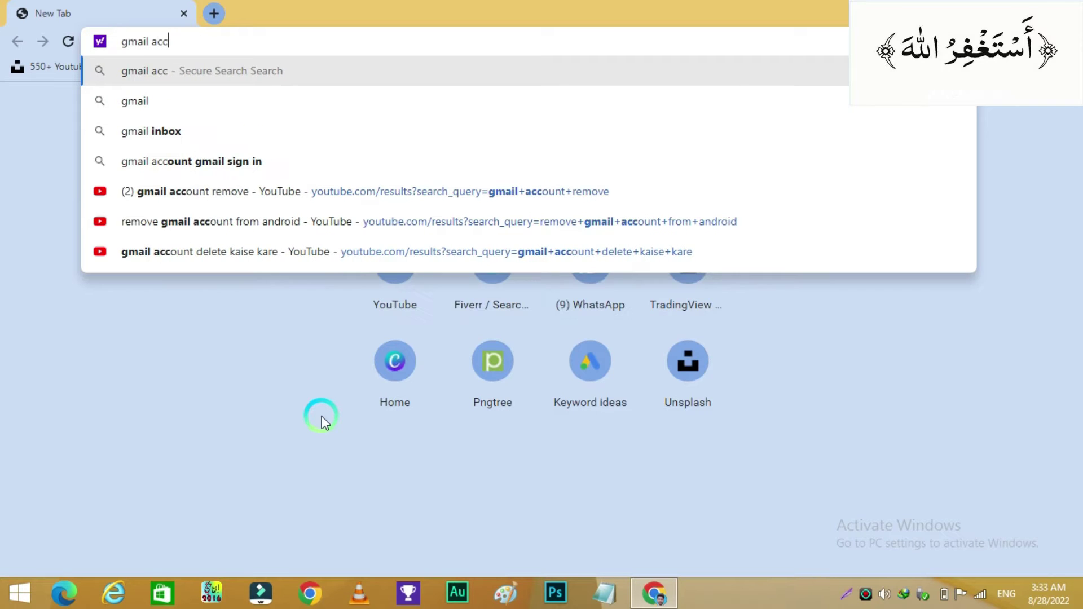
pyautogui.write('ount')
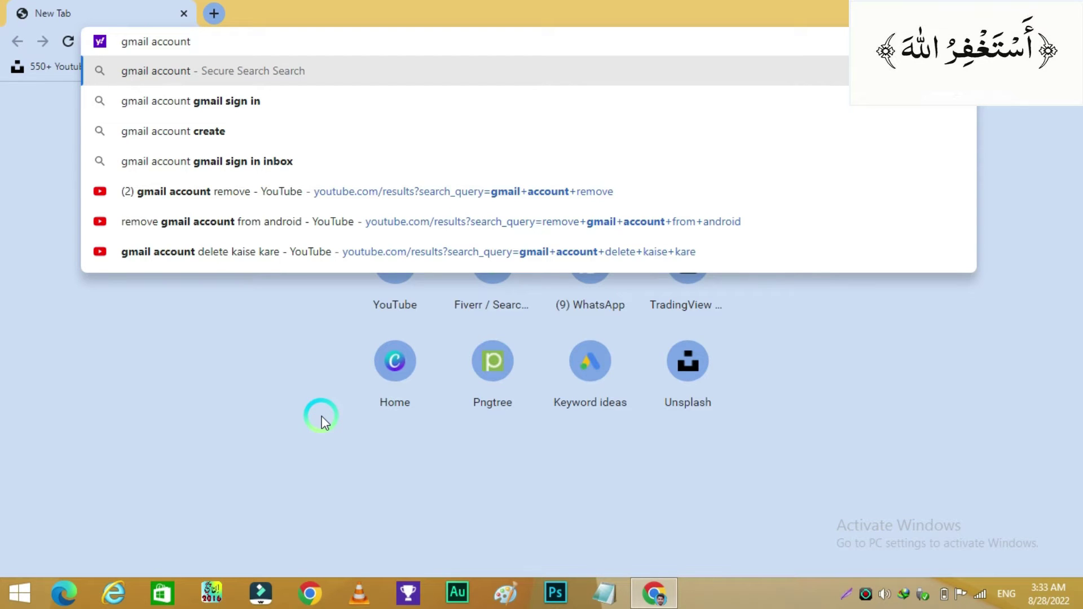
pyautogui.press('Left')
pyautogui.press('Home')
pyautogui.write('create')
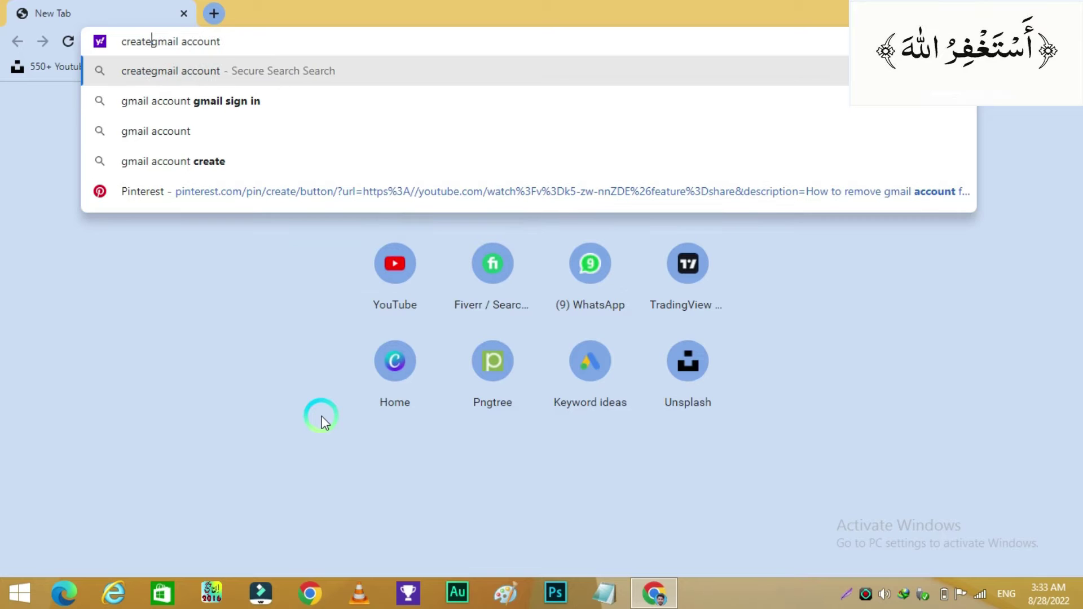
pyautogui.press('Return')
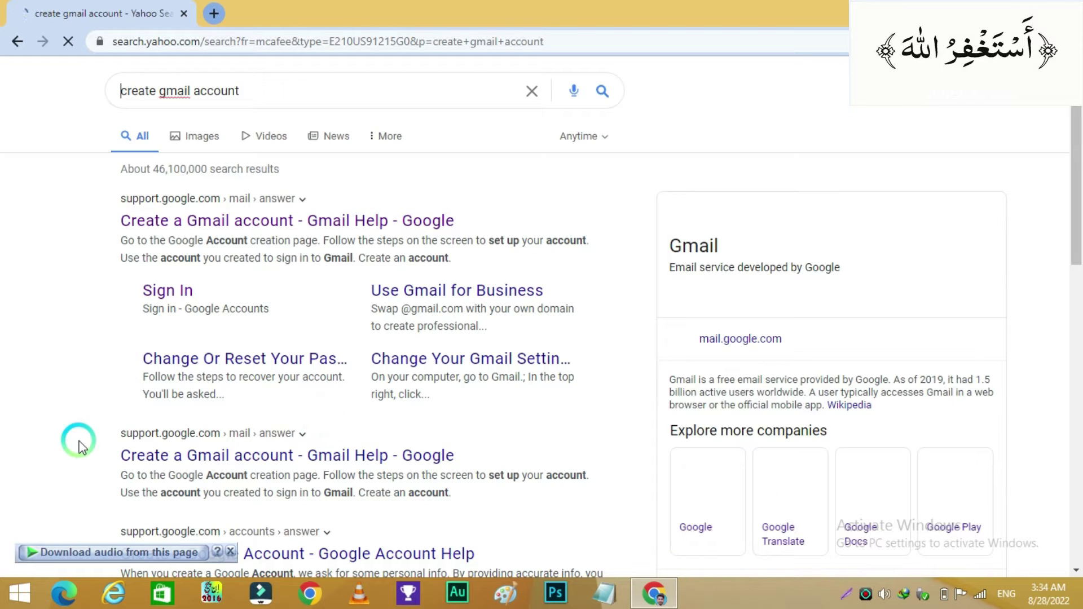
# Go from the 'Create a Gmail account' Gmail Help article to the Google sign-up form.
pyautogui.click(202, 222)
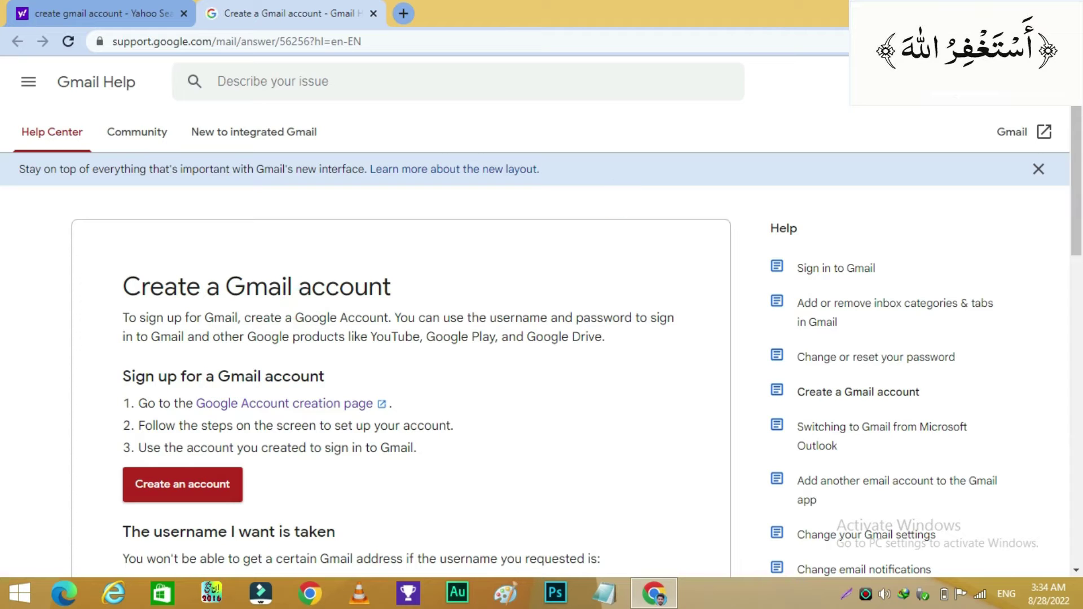
pyautogui.moveTo(1070, 140); pyautogui.dragTo(1070, 182)
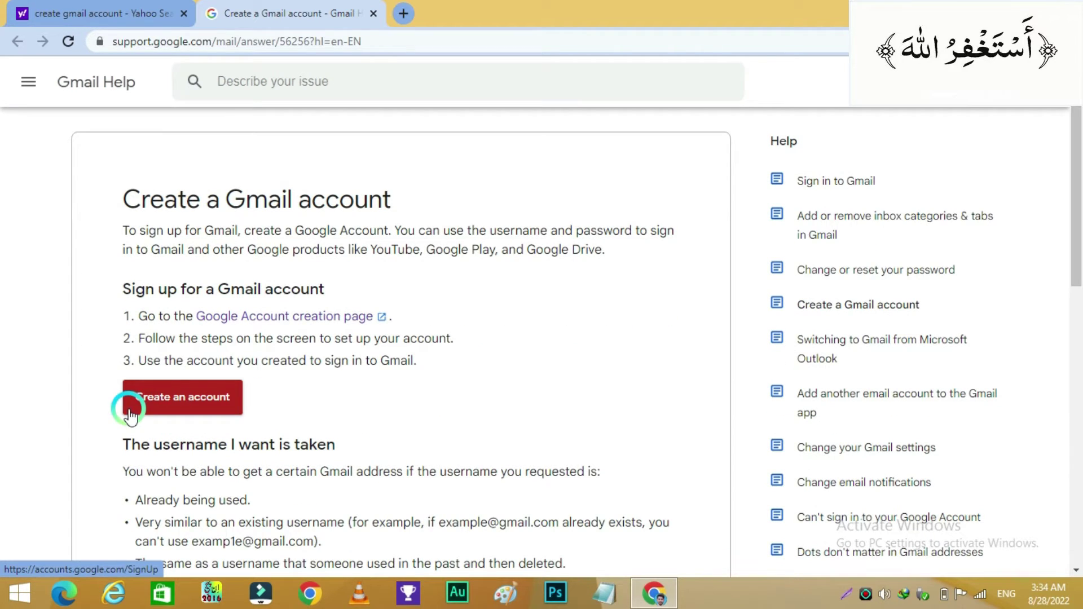
pyautogui.click(174, 409)
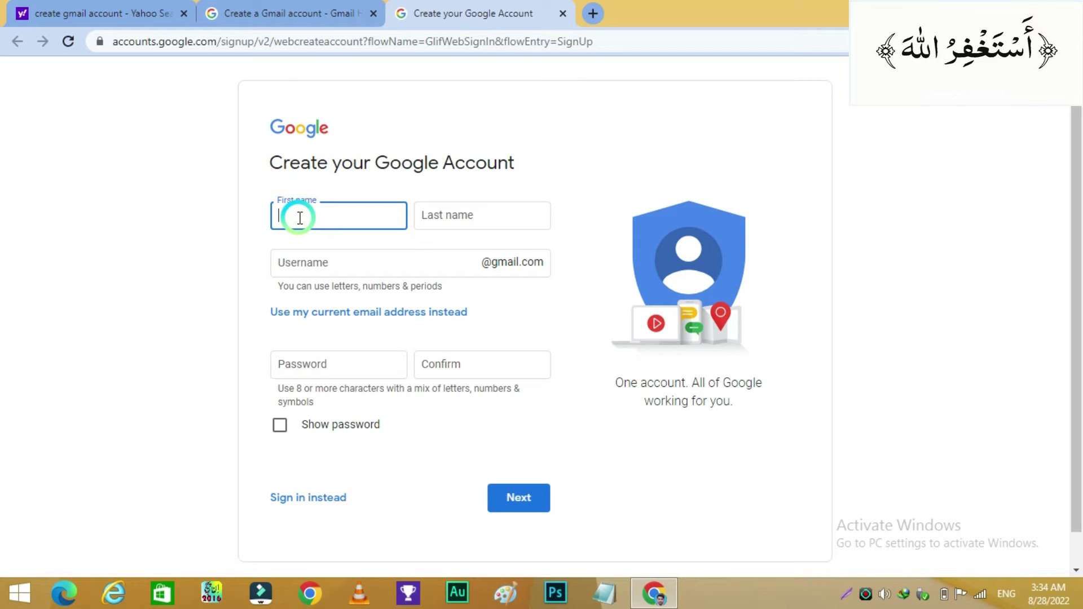
# Fill in the new account's first name and last name on the sign-up form.
pyautogui.write('cholar')
pyautogui.click(450, 217)
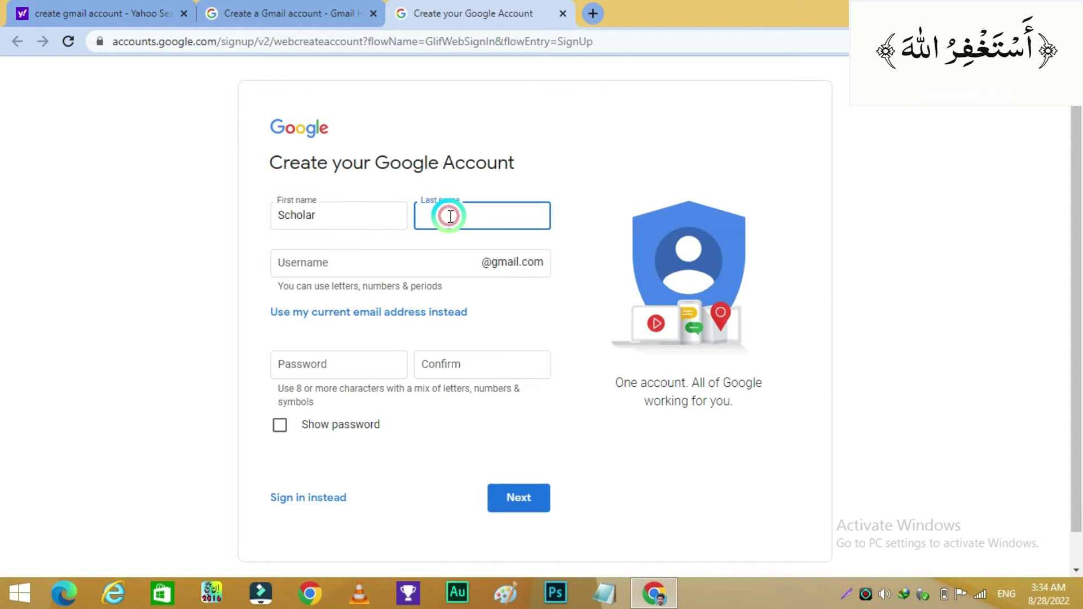
pyautogui.write('Tech')
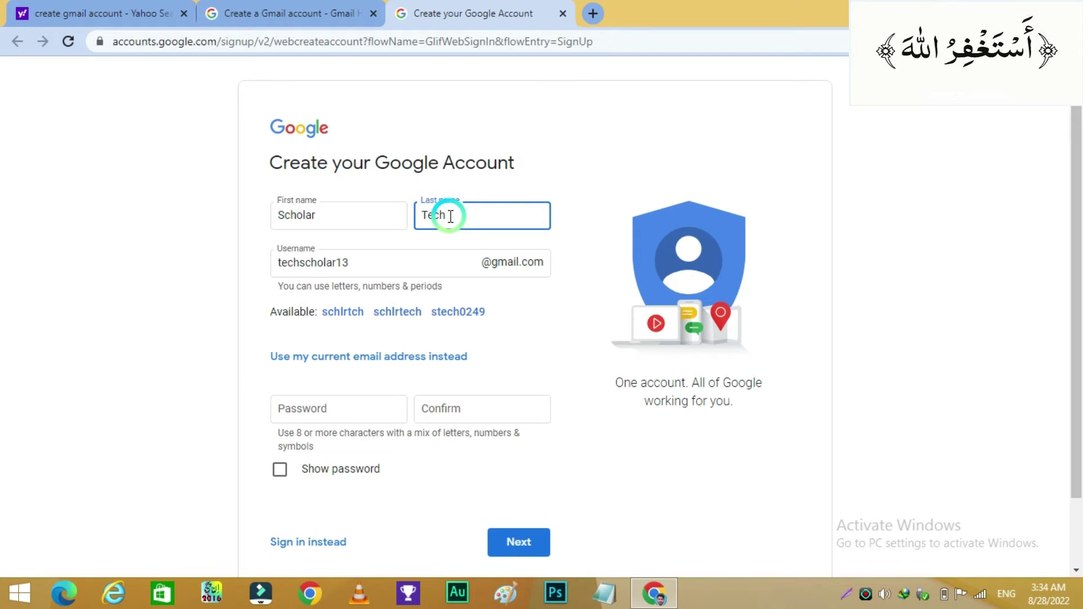
pyautogui.click(336, 216)
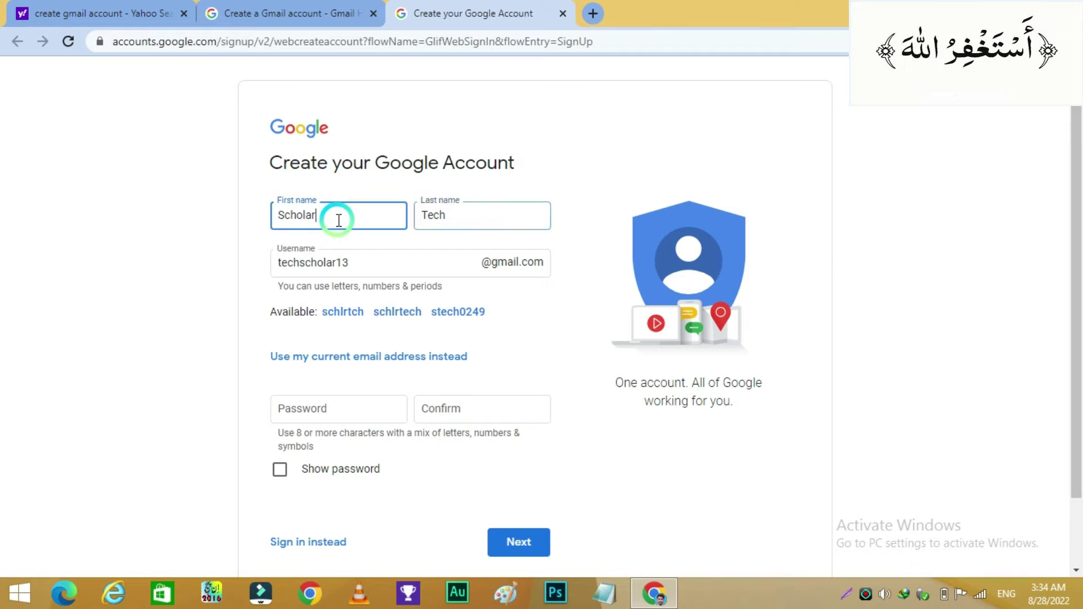
pyautogui.click(454, 217)
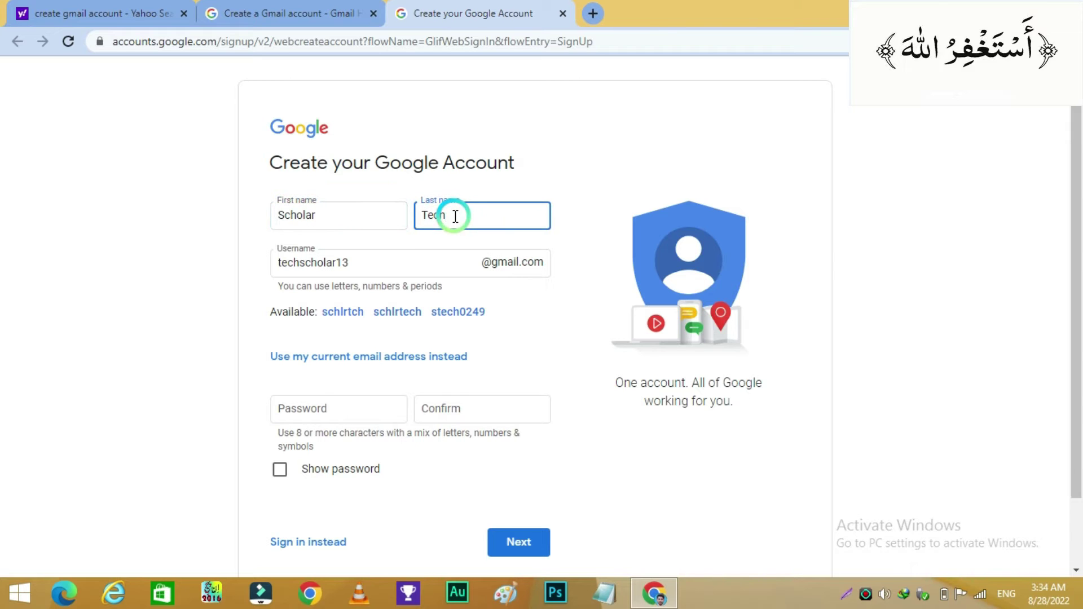
pyautogui.click(348, 223)
pyautogui.click(491, 208)
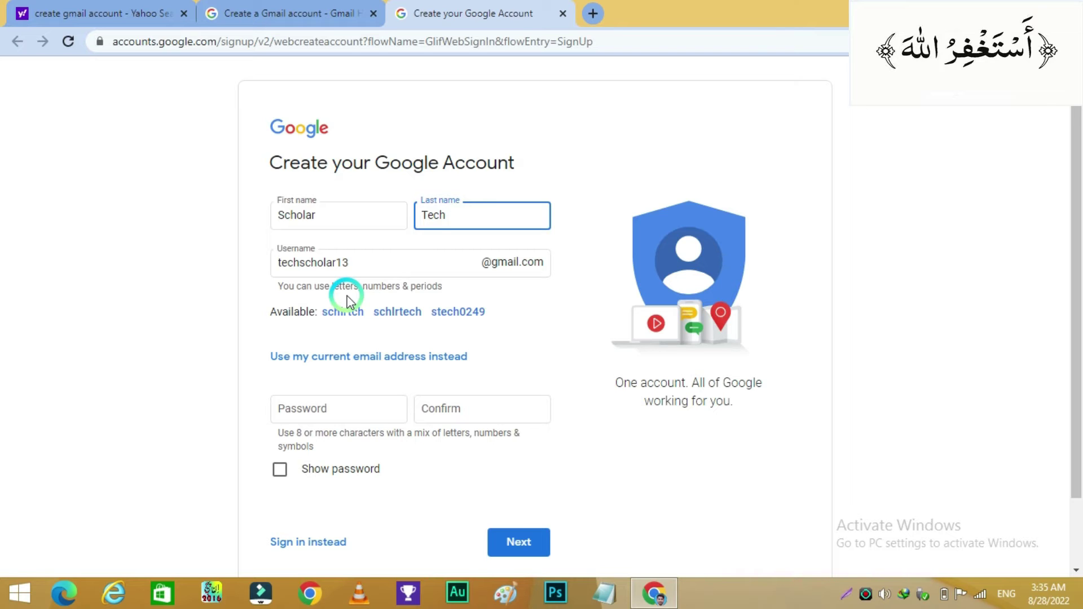
pyautogui.click(359, 260)
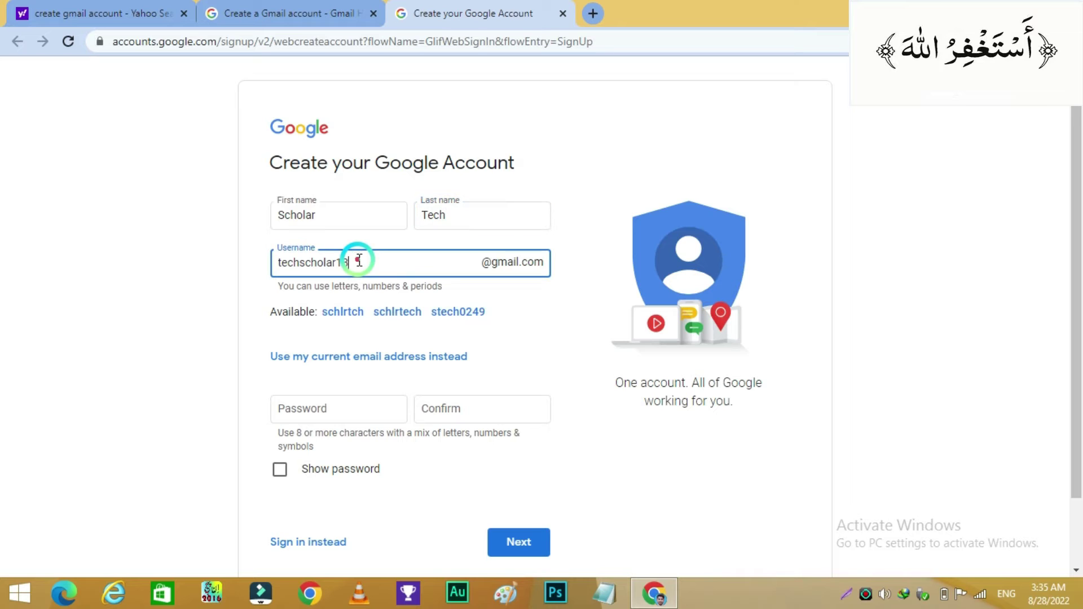
pyautogui.press('BackSpace')
pyautogui.press('BackSpace')
pyautogui.press('BackSpace')
pyautogui.press('BackSpace')
pyautogui.press('BackSpace')
pyautogui.press('BackSpace')
pyautogui.press('BackSpace')
pyautogui.press('BackSpace')
pyautogui.press('BackSpace')
pyautogui.press('BackSpace')
pyautogui.press('BackSpace')
pyautogui.press('BackSpace')
pyautogui.press('BackSpace')
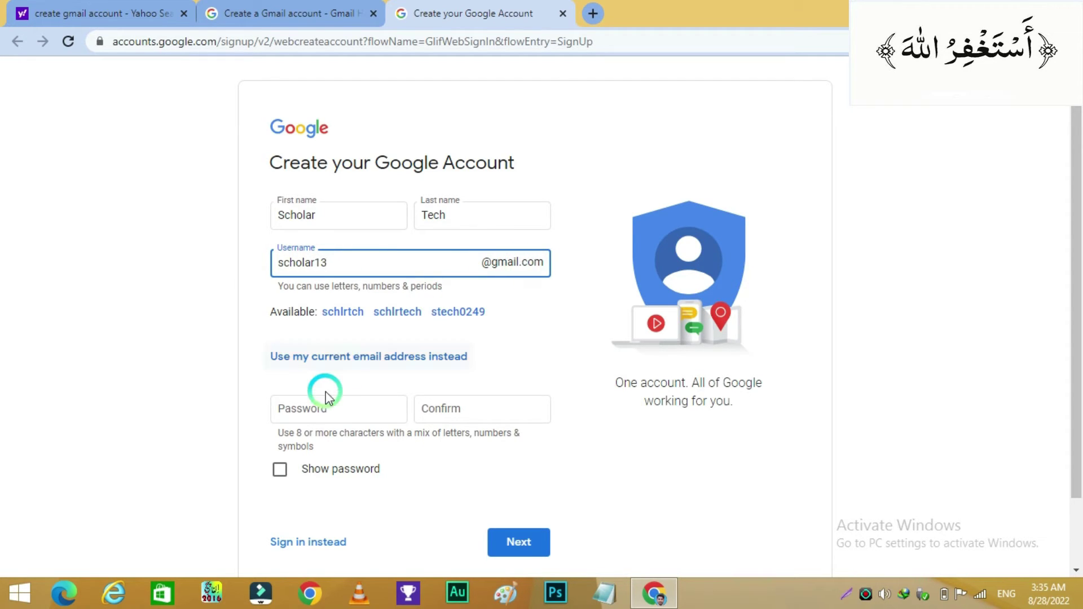
pyautogui.click(348, 416)
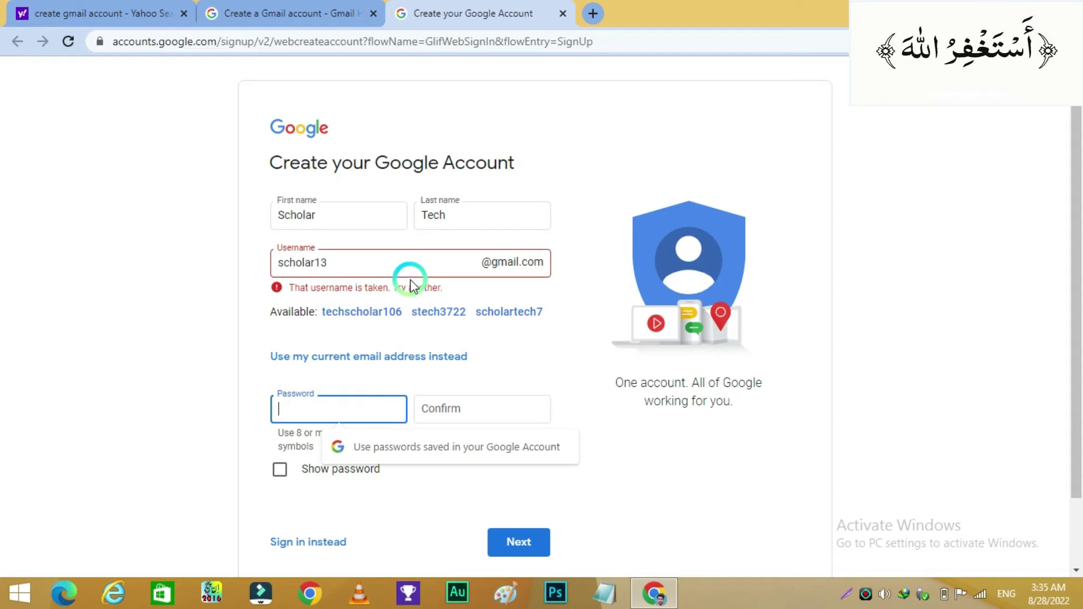
pyautogui.click(350, 268)
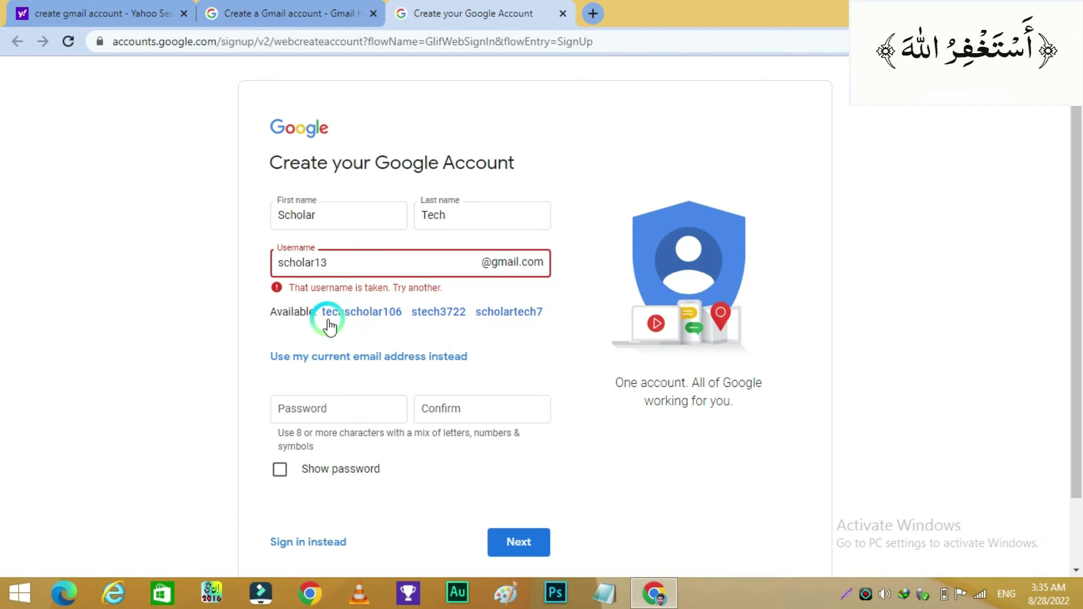
pyautogui.click(508, 313)
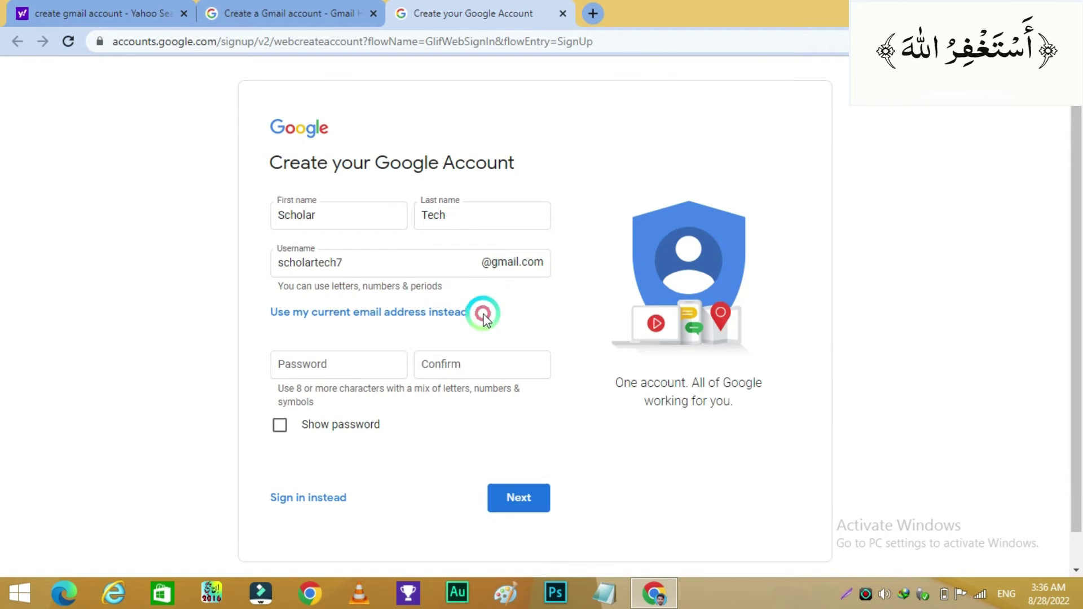
# Enter the account password in the Password field, dismissing the saved-password suggestion.
pyautogui.click(311, 366)
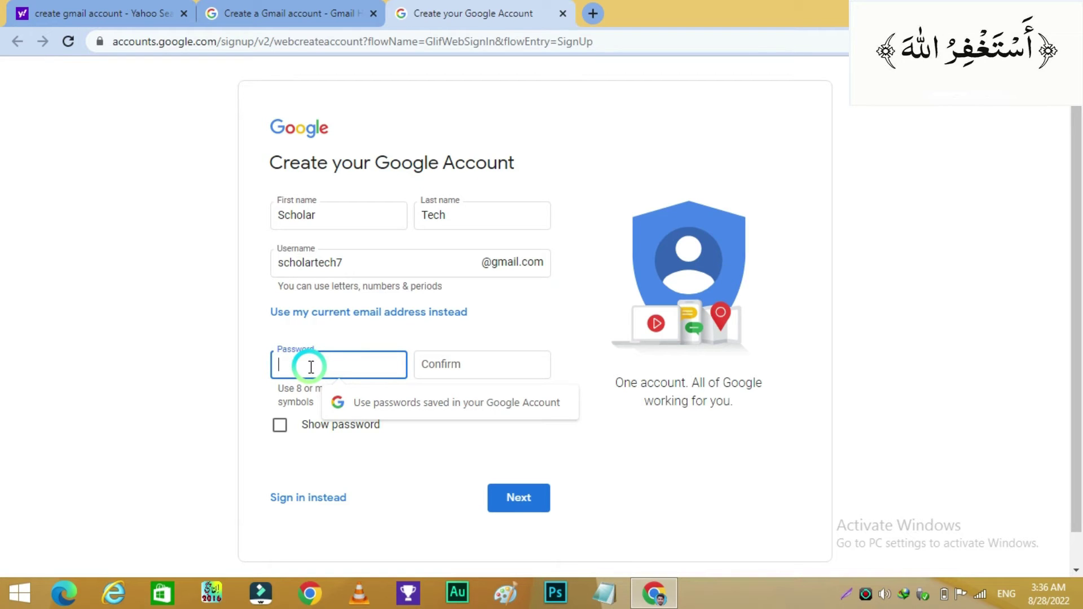
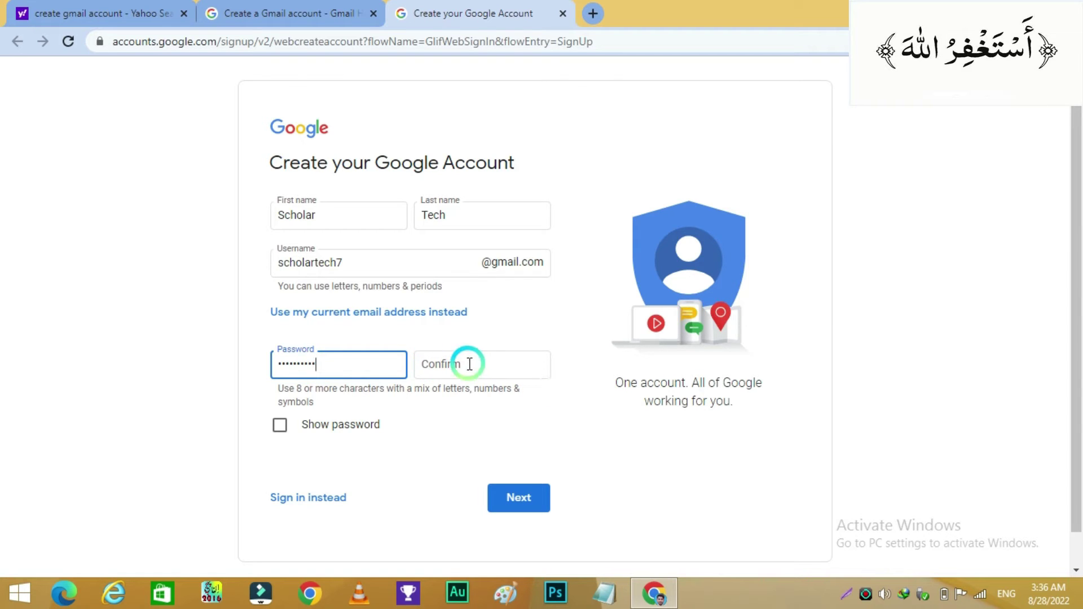
pyautogui.click(446, 358)
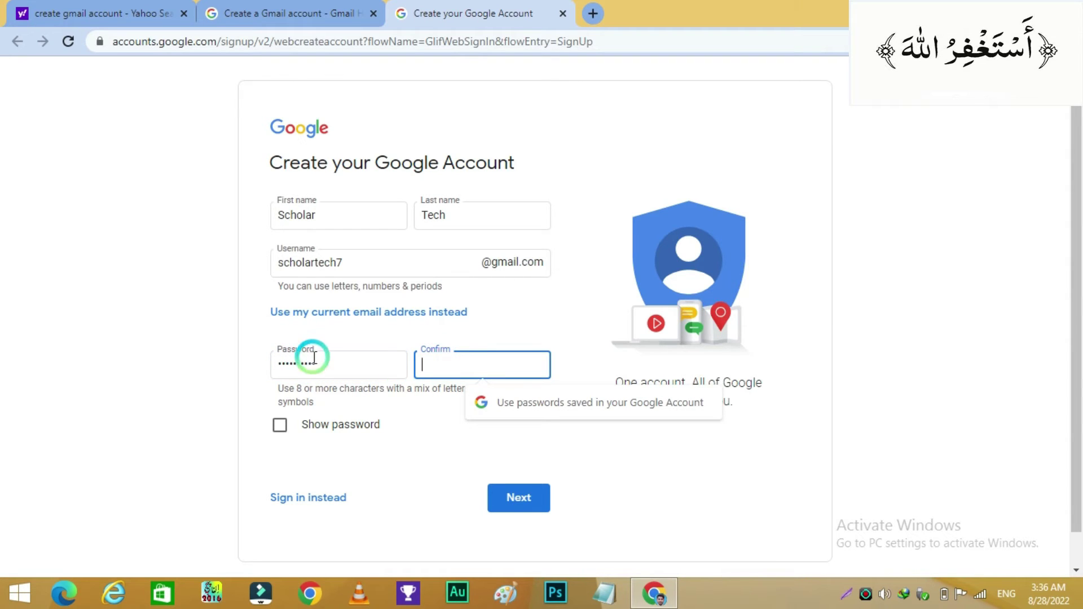
pyautogui.click(441, 363)
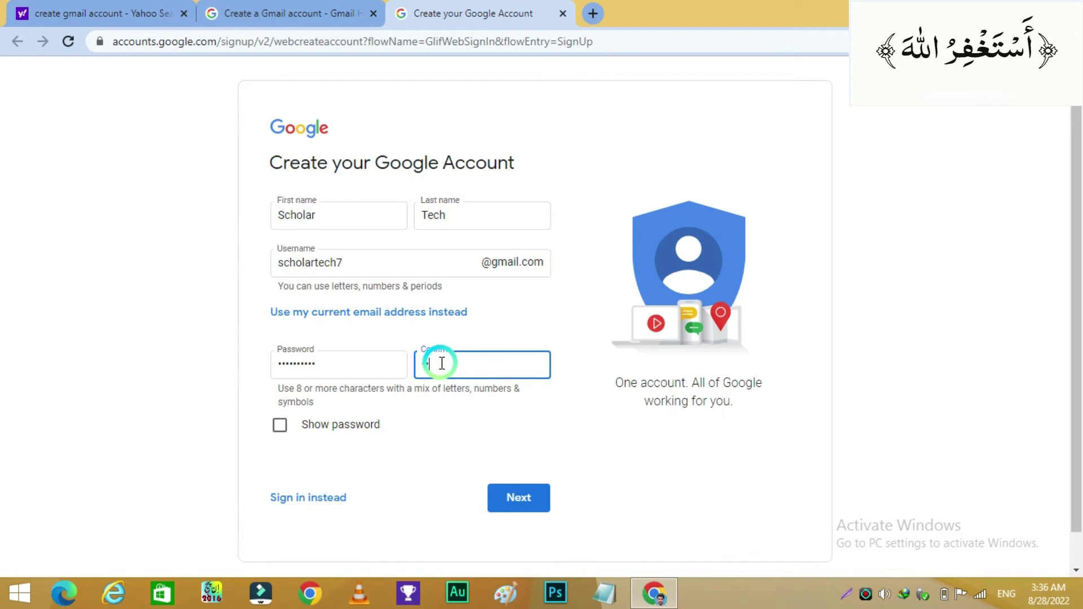
pyautogui.click(441, 364)
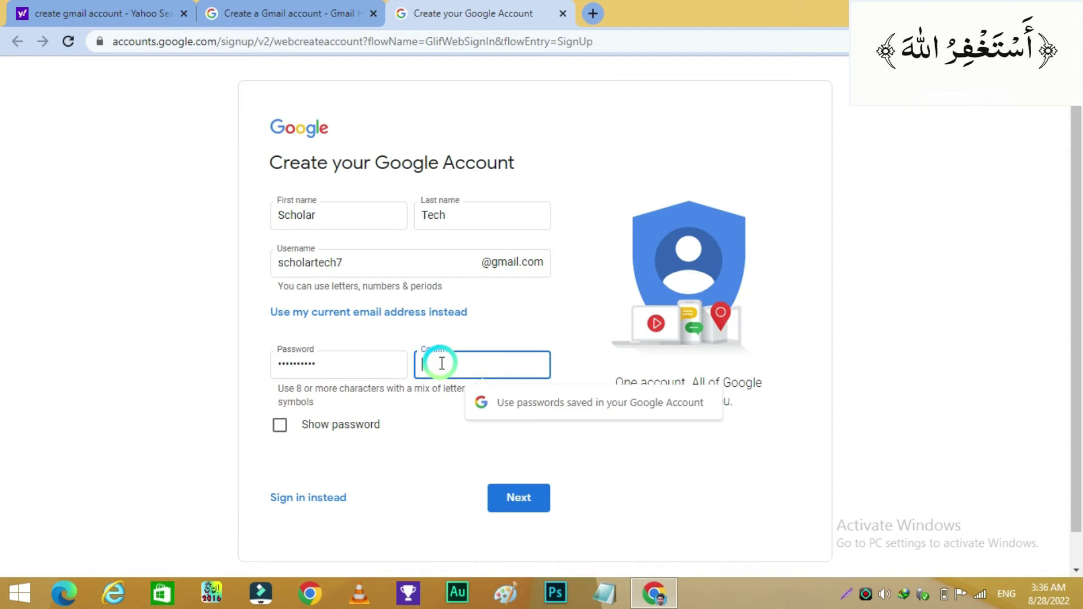
# Re-enter the password in the Confirm field, retyping it after the paste fails.
pyautogui.moveTo(351, 367); pyautogui.dragTo(270, 370)
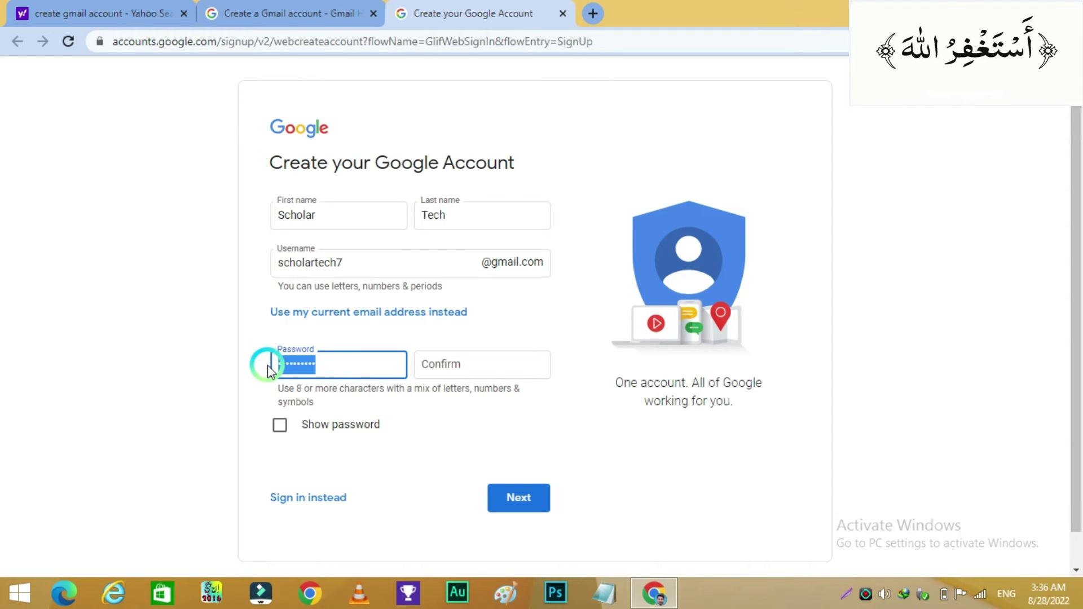
pyautogui.click(504, 374)
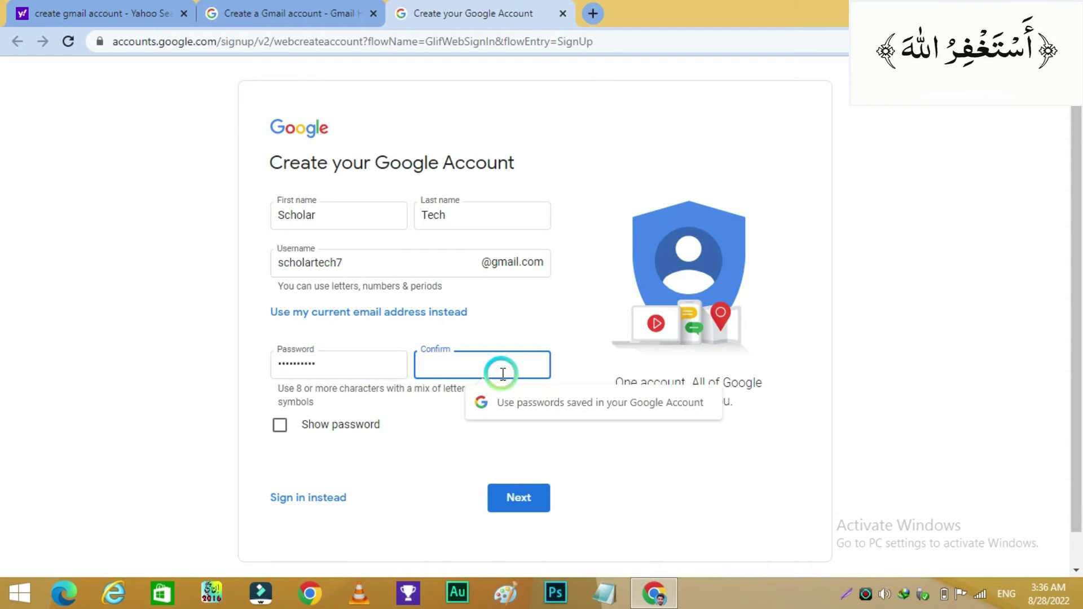
pyautogui.hotkey('ctrl', 'v')
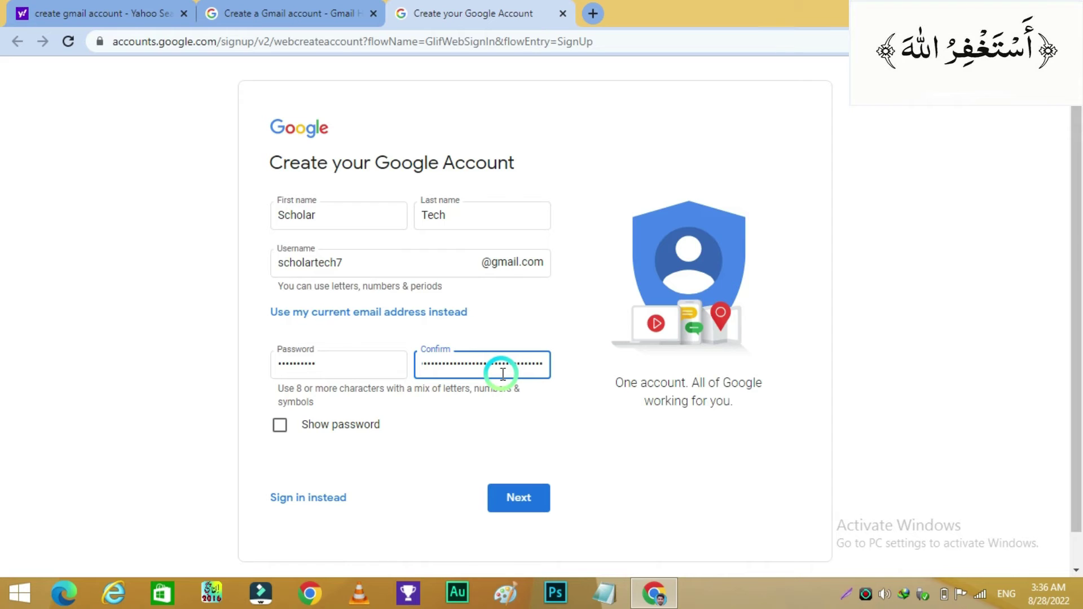
pyautogui.press('BackSpace')
pyautogui.press('BackSpace')
pyautogui.press('BackSpace')
pyautogui.press('BackSpace')
pyautogui.press('BackSpace')
pyautogui.press('BackSpace')
pyautogui.press('BackSpace')
pyautogui.press('BackSpace')
pyautogui.press('BackSpace')
pyautogui.press('BackSpace')
pyautogui.press('BackSpace')
pyautogui.press('BackSpace')
pyautogui.press('BackSpace')
pyautogui.press('BackSpace')
pyautogui.press('BackSpace')
pyautogui.press('BackSpace')
pyautogui.press('BackSpace')
pyautogui.press('BackSpace')
pyautogui.press('BackSpace')
pyautogui.press('BackSpace')
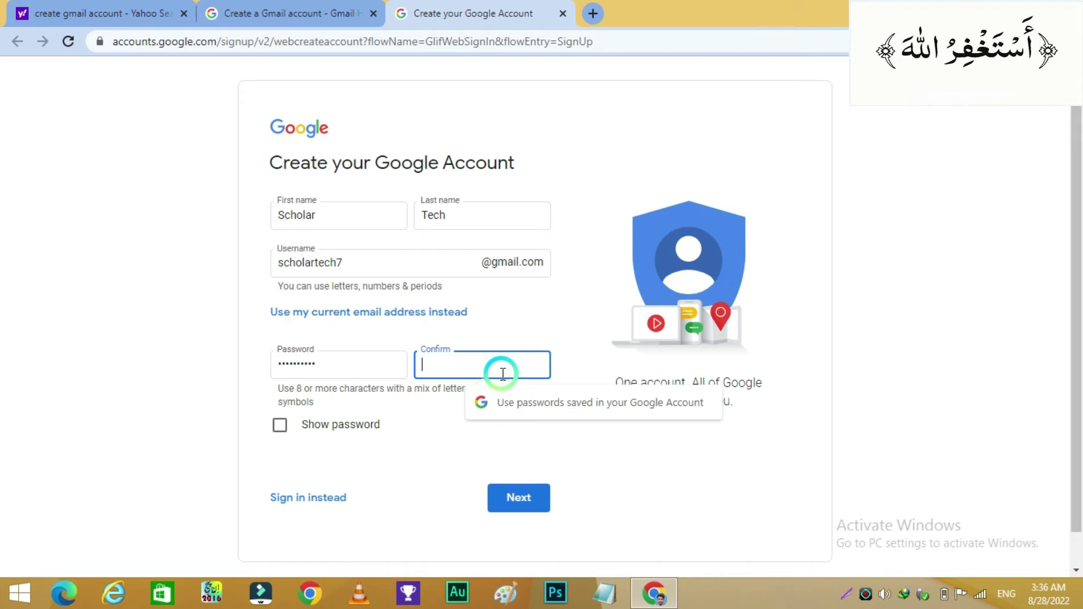
pyautogui.write('••••••')
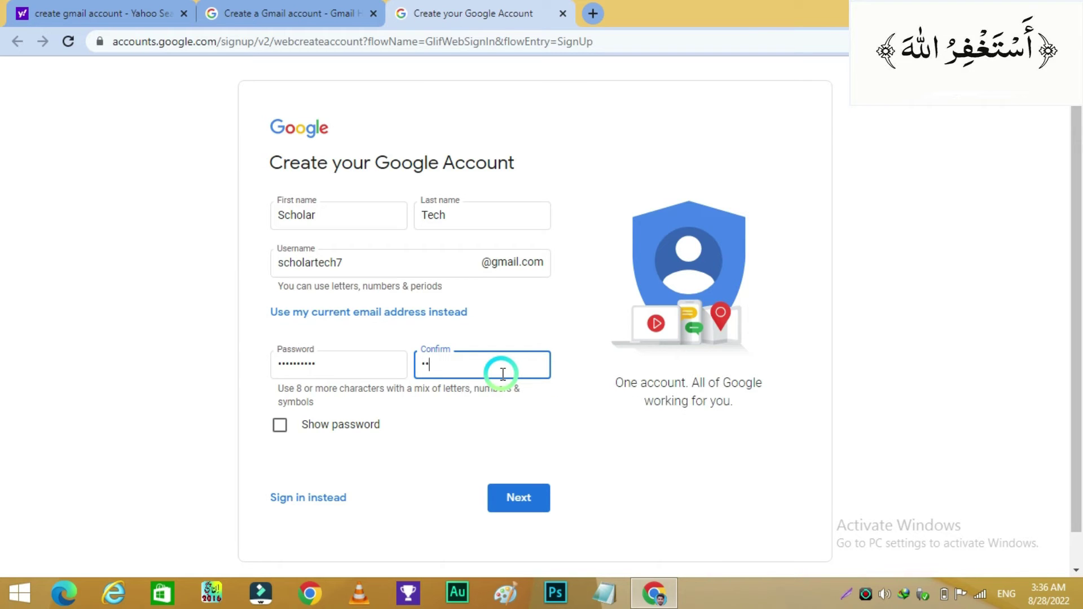
pyautogui.press('BackSpace')
pyautogui.press('BackSpace')
pyautogui.press('BackSpace')
pyautogui.press('BackSpace')
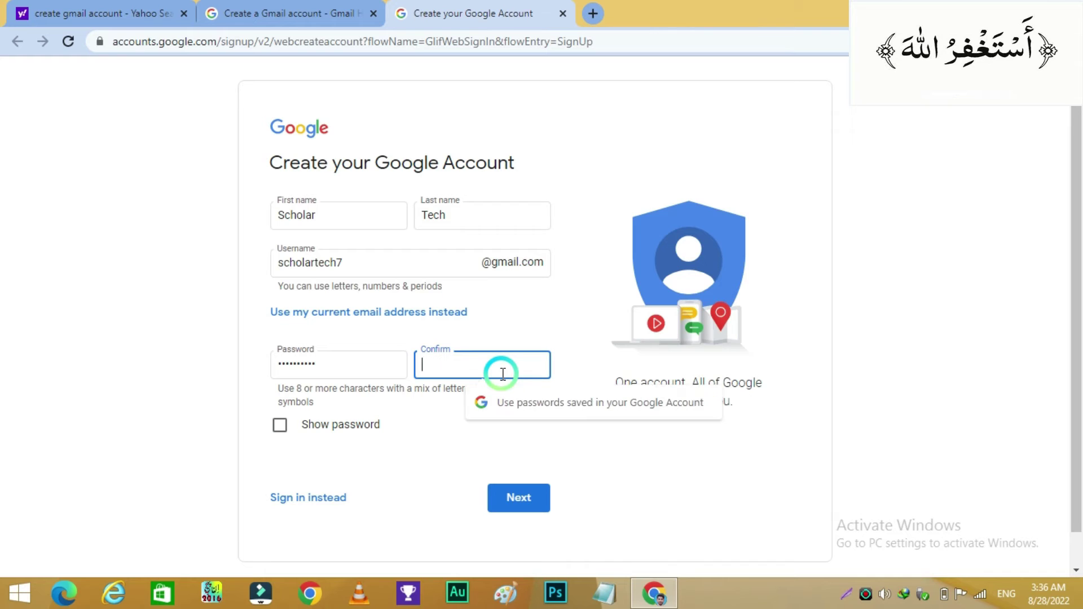
pyautogui.write('••••••')
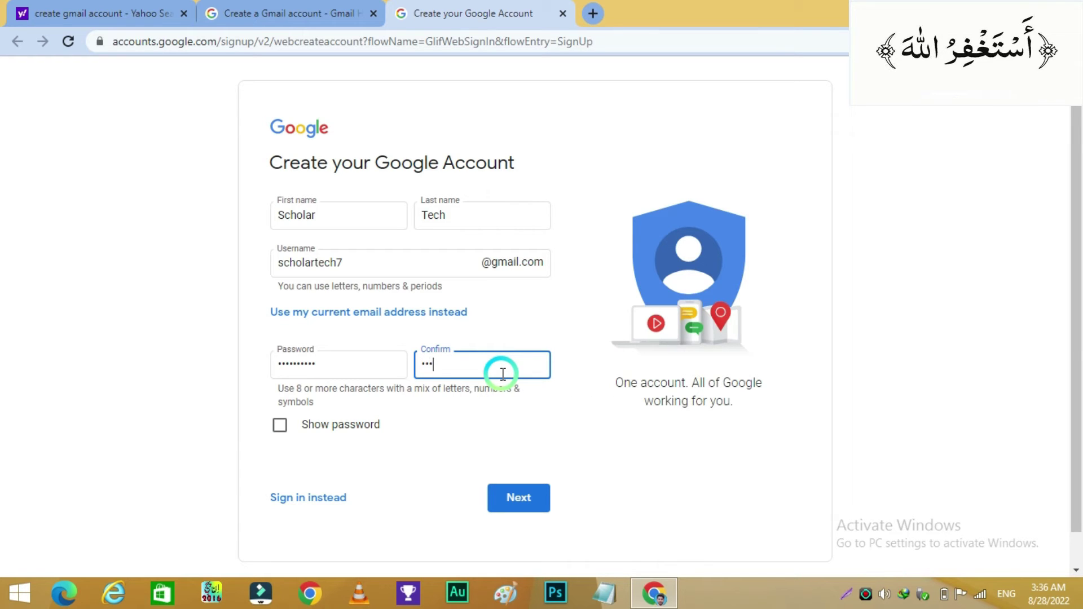
pyautogui.write('••••')
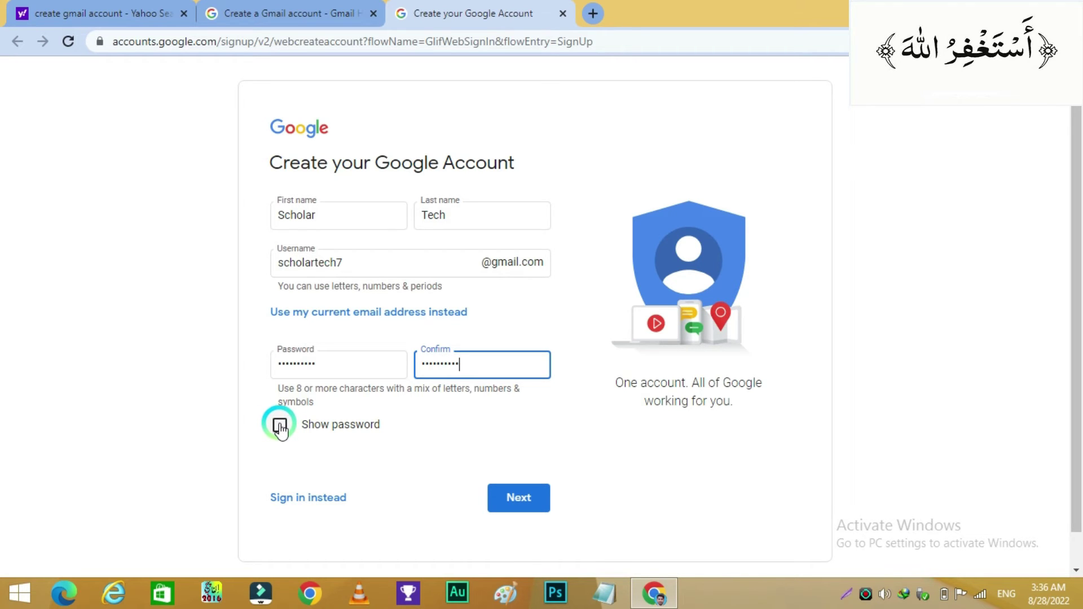
# Submit the password page, then enter a phone number to receive a verification code.
pyautogui.click(508, 495)
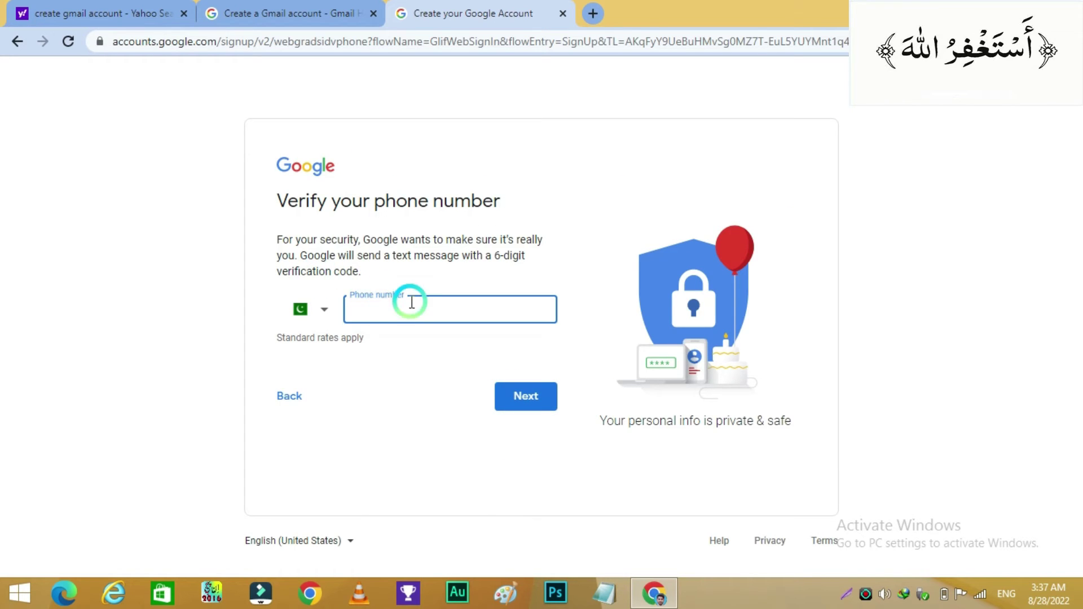
pyautogui.click(388, 310)
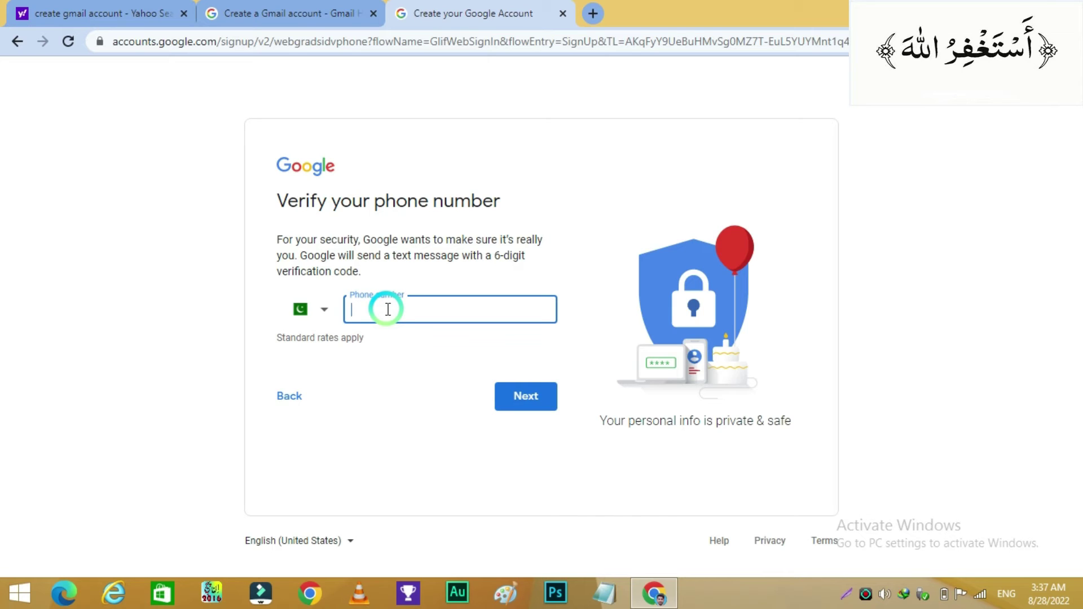
pyautogui.click(545, 399)
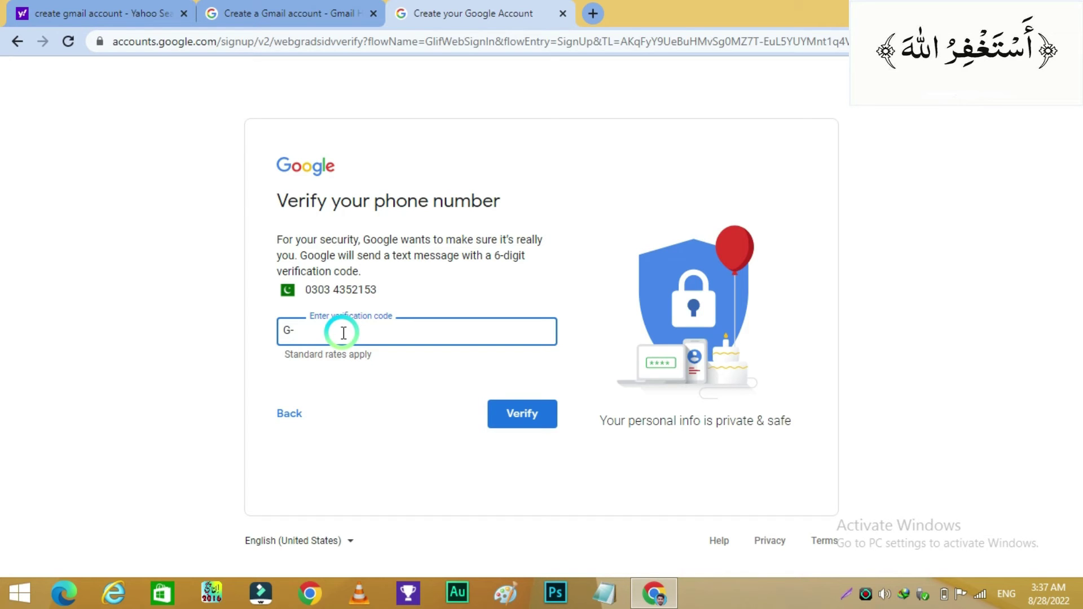
# Verify the code and move into the welcome page's recovery email field.
pyautogui.click(523, 409)
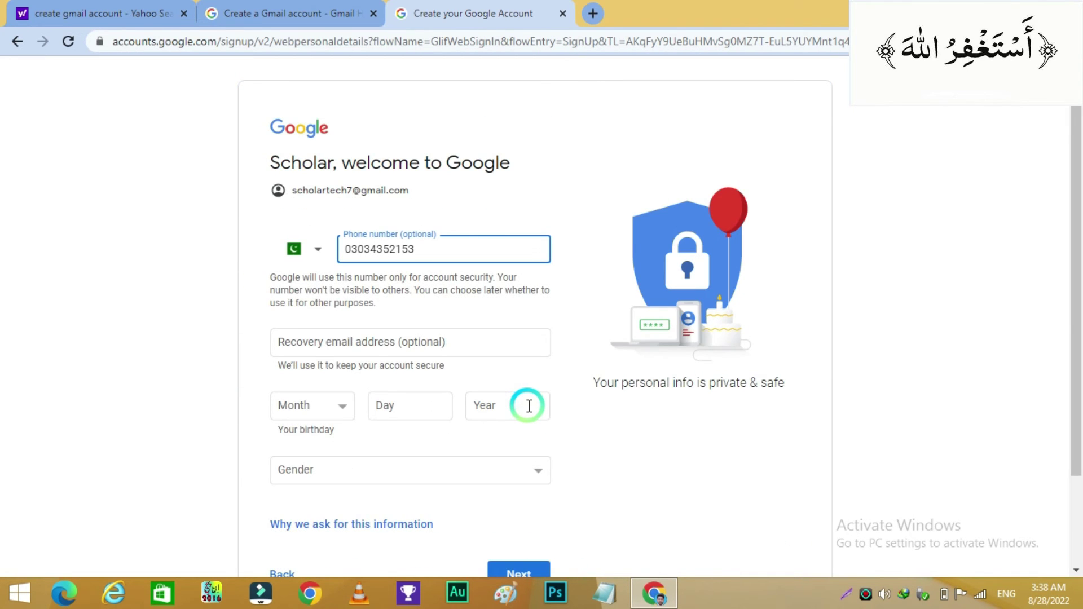
pyautogui.click(323, 343)
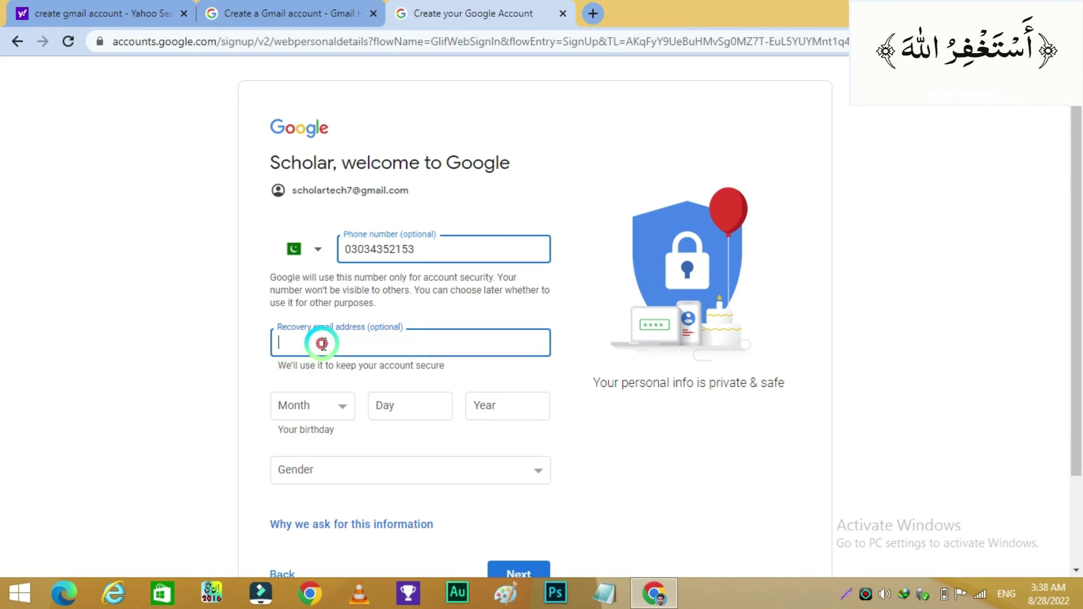